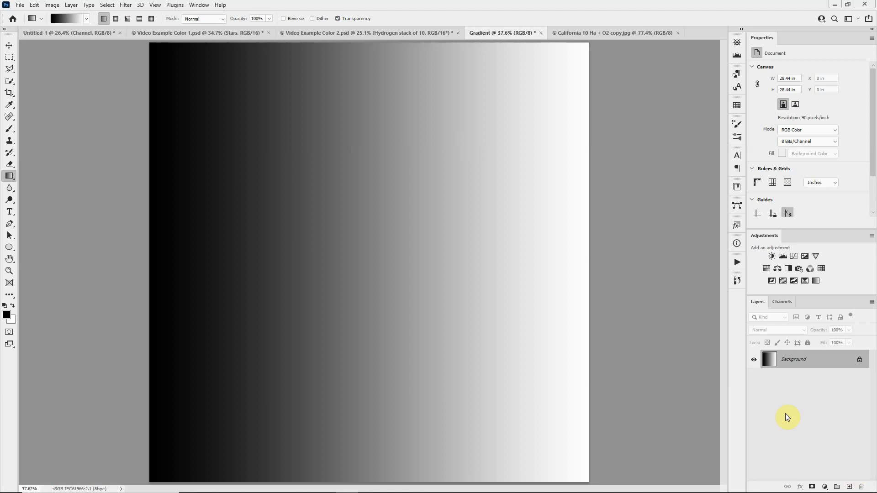
- Add a new layer above the Background and fill it with a vertical black-to-white linear gradient
click(850, 488)
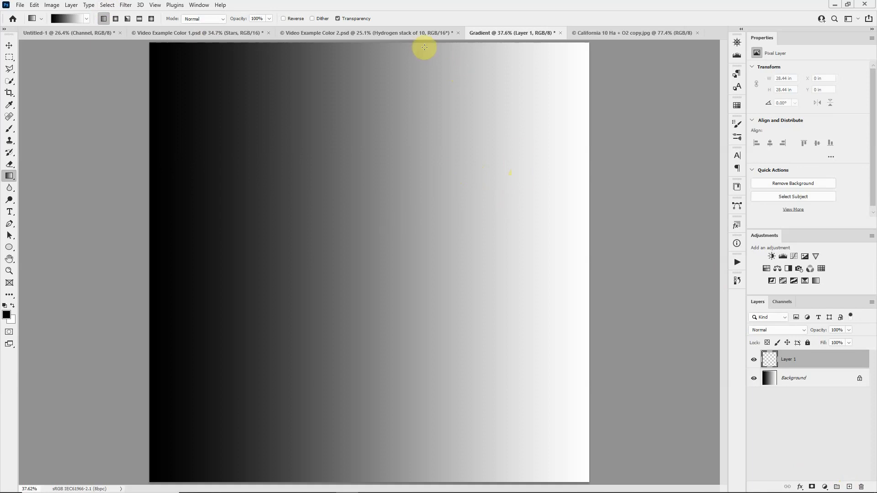
drag(425, 44, 407, 481)
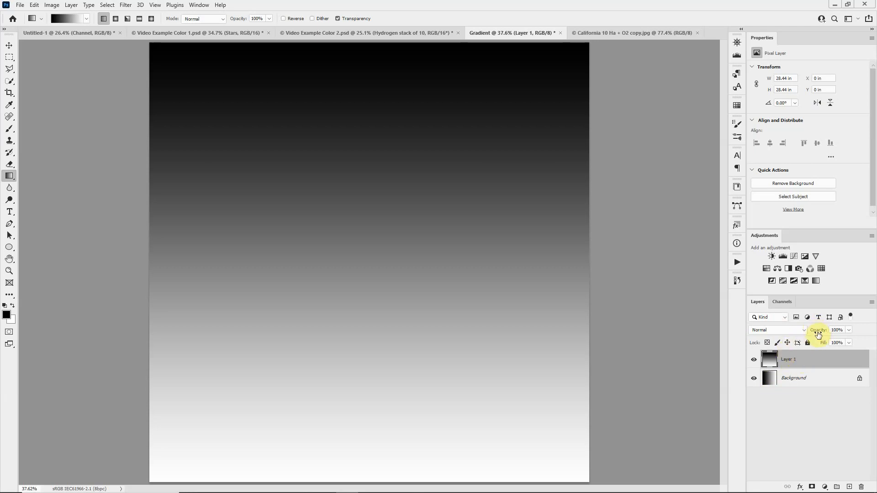
- Try Layer 1 at 18% opacity, restore it to 100%, and preview its blending modes, keeping Normal
click(849, 331)
drag(815, 340, 816, 340)
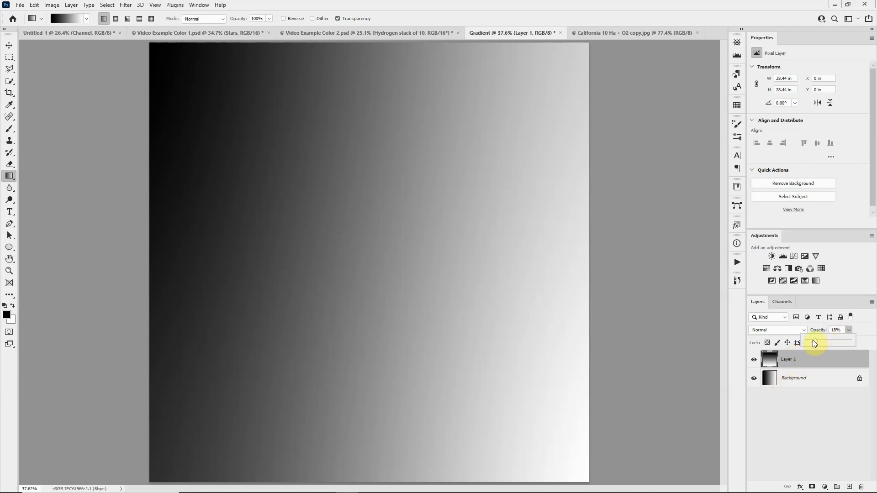
drag(813, 340, 868, 346)
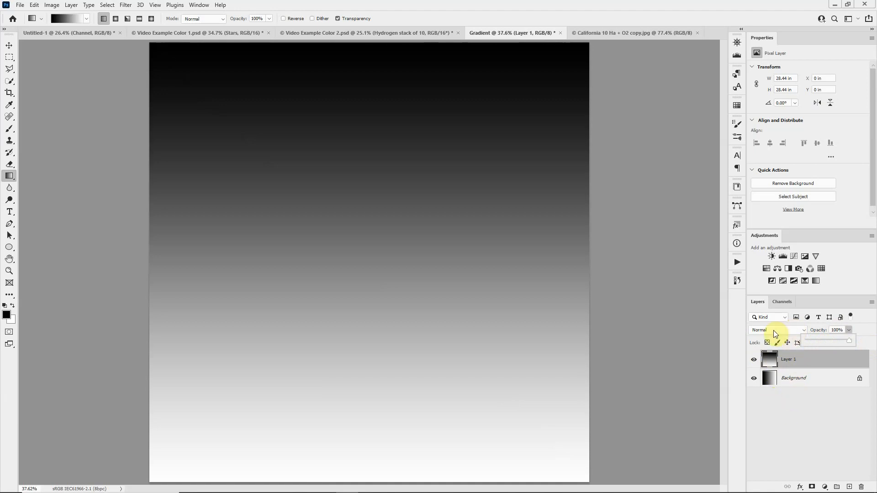
click(803, 329)
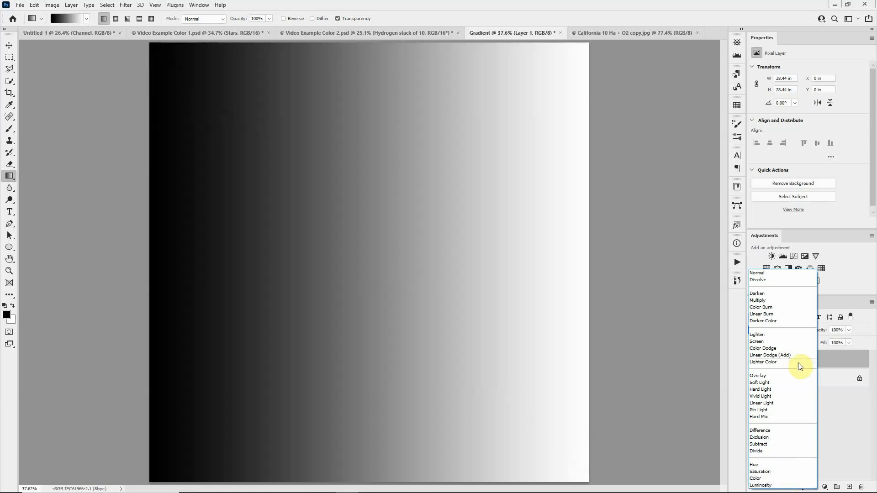
click(793, 273)
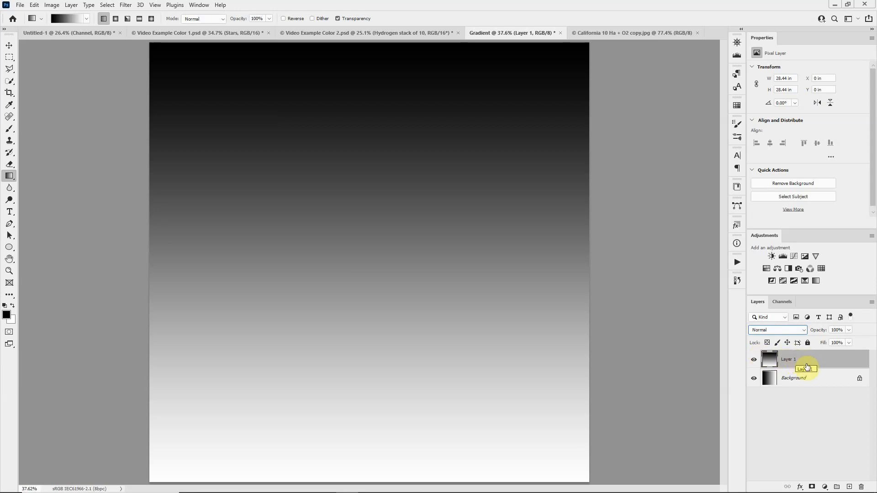
- Add a layer mask to Layer 1 and paint broad freehand black strokes on it with the soft 500 px Brush
click(813, 487)
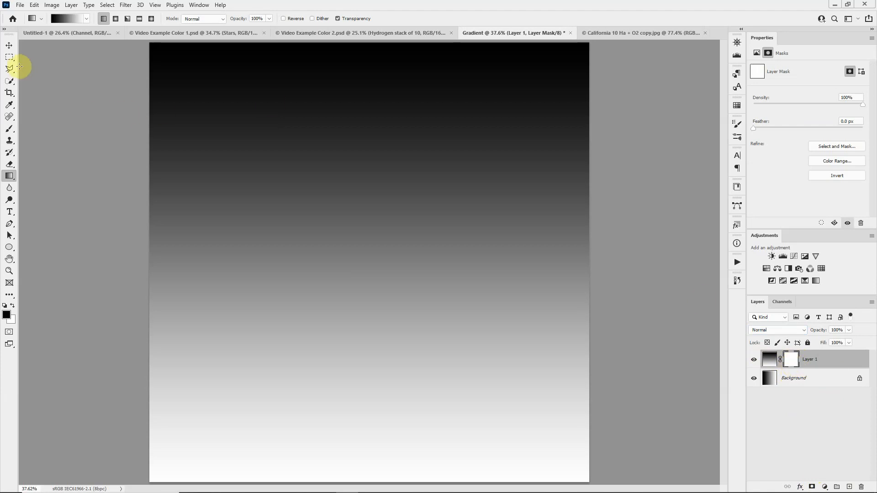
click(10, 130)
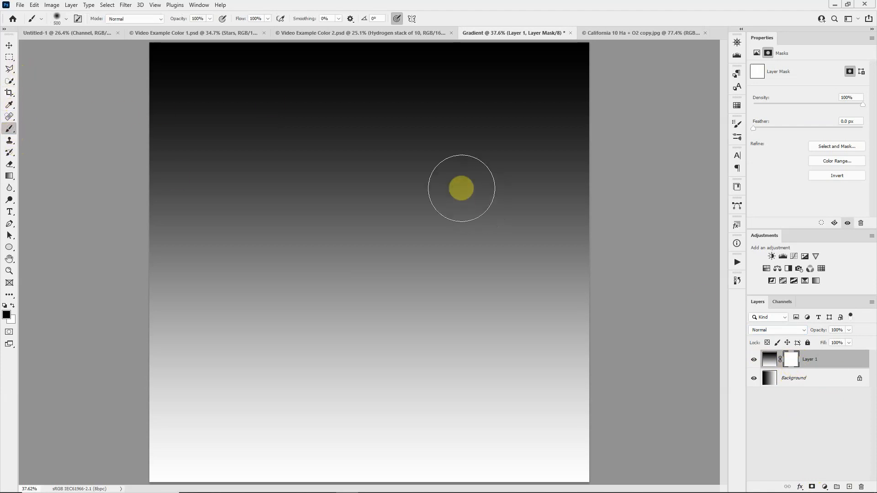
mouse_move(450, 110)
mouse_down()
mouse_move(368, 132)
mouse_move(386, 219)
mouse_move(434, 287)
mouse_move(388, 324)
mouse_move(402, 384)
mouse_move(381, 421)
mouse_up()
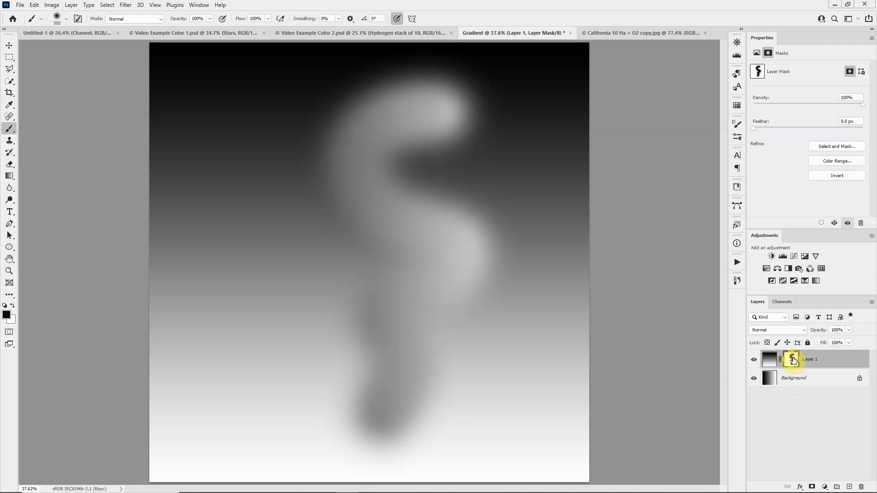
mouse_move(237, 171)
mouse_down()
mouse_move(240, 198)
mouse_move(249, 182)
mouse_up()
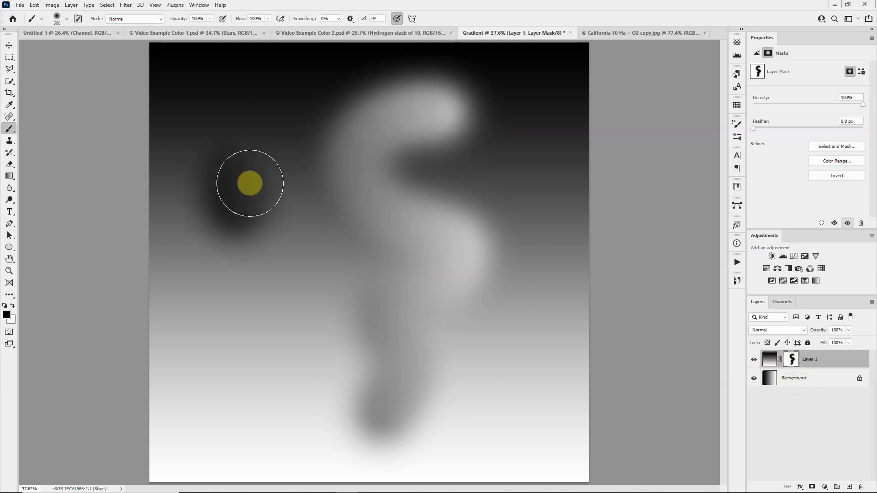
mouse_move(385, 186)
mouse_down()
mouse_move(321, 226)
mouse_move(383, 246)
mouse_move(315, 330)
mouse_move(332, 304)
mouse_move(323, 298)
mouse_move(370, 321)
mouse_move(380, 281)
mouse_up()
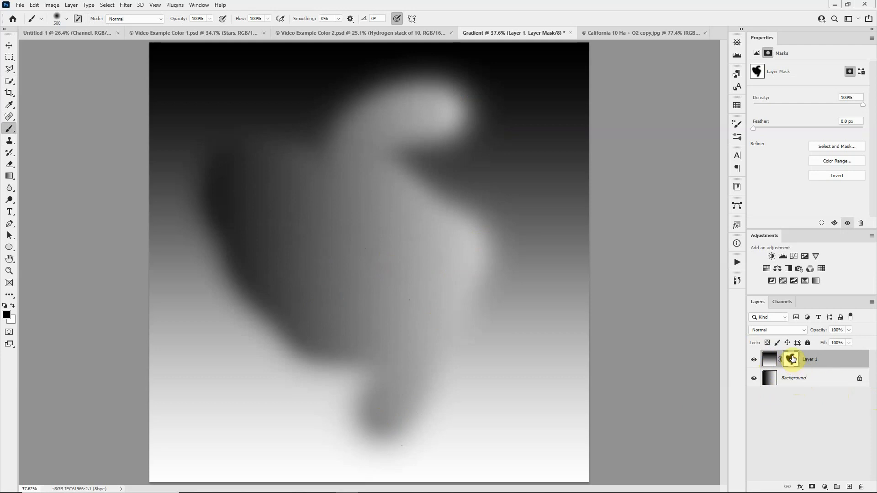
- Refill Layer 1's mask with white and switch the active target between the layer's image and its mask
key(ctrl+BackSpace)
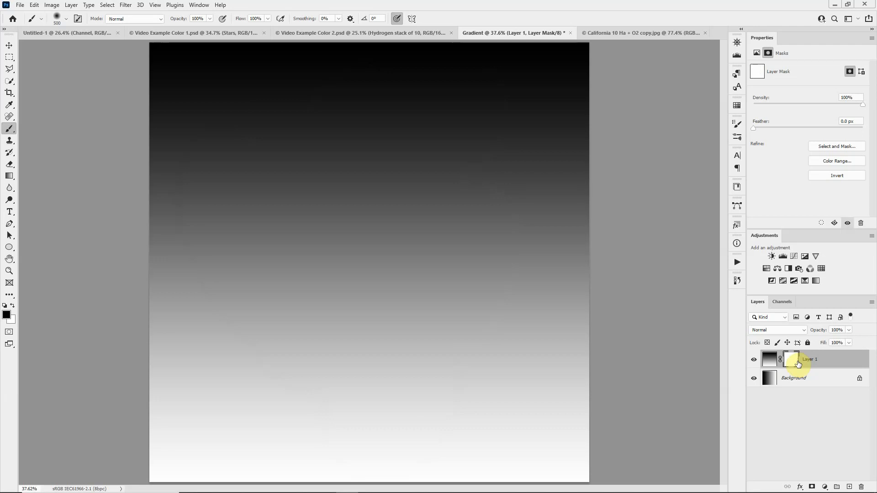
click(769, 361)
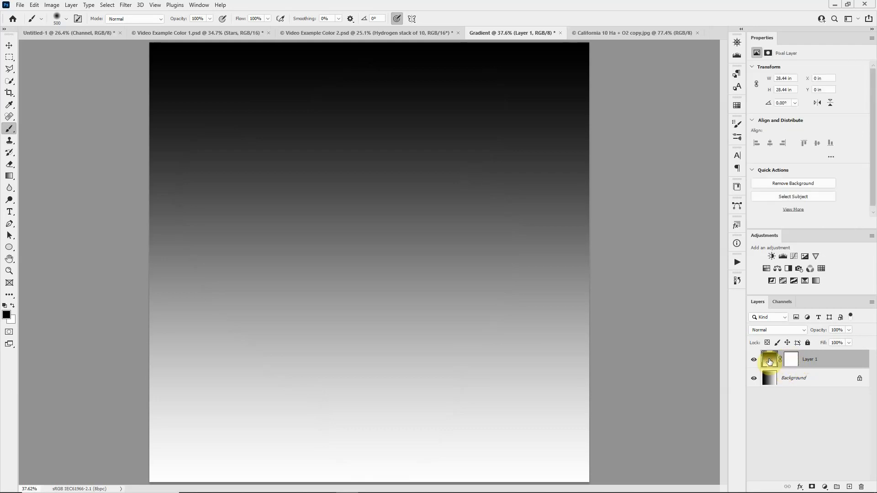
click(793, 359)
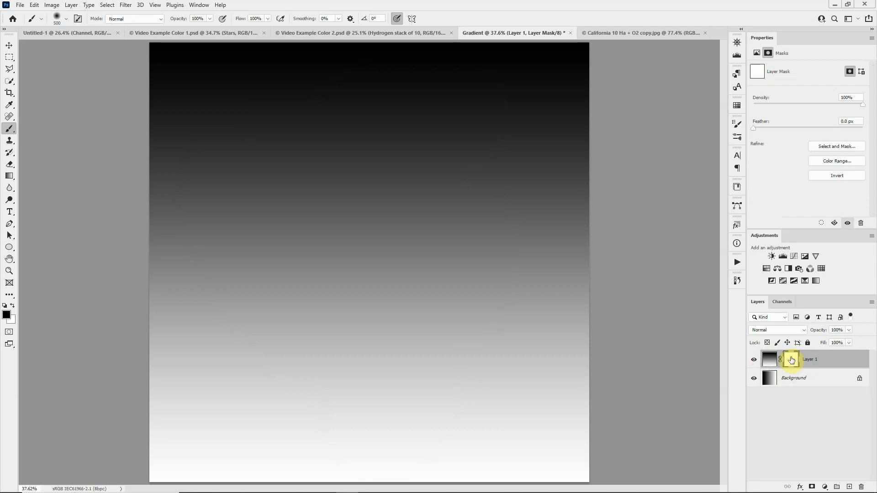
click(766, 362)
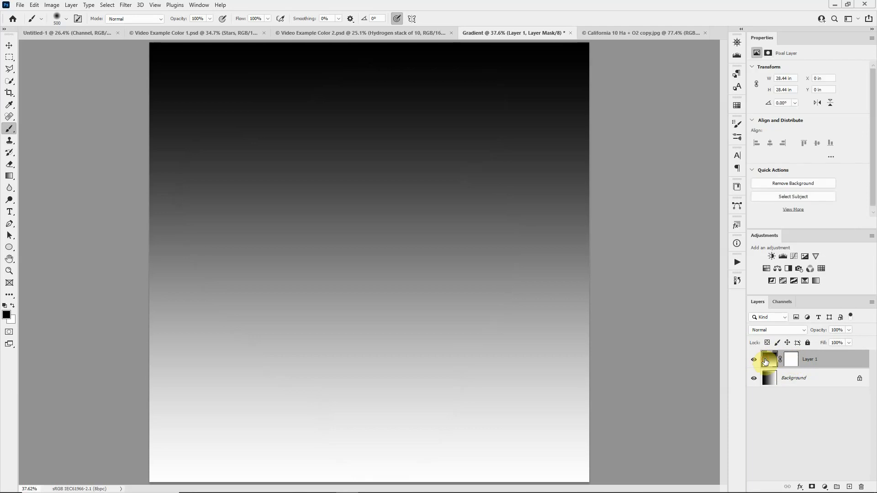
- Target Layer 1's mask and fill the right half of it with black through a rectangular marquee selection
click(789, 361)
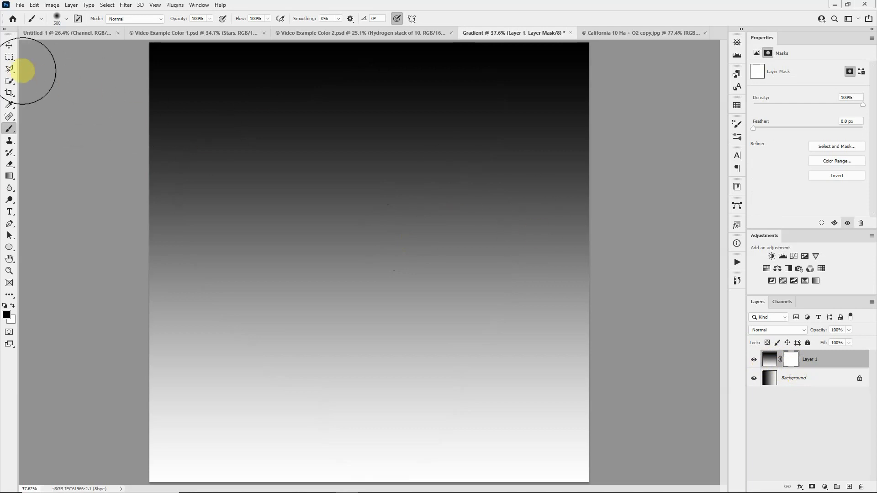
click(10, 58)
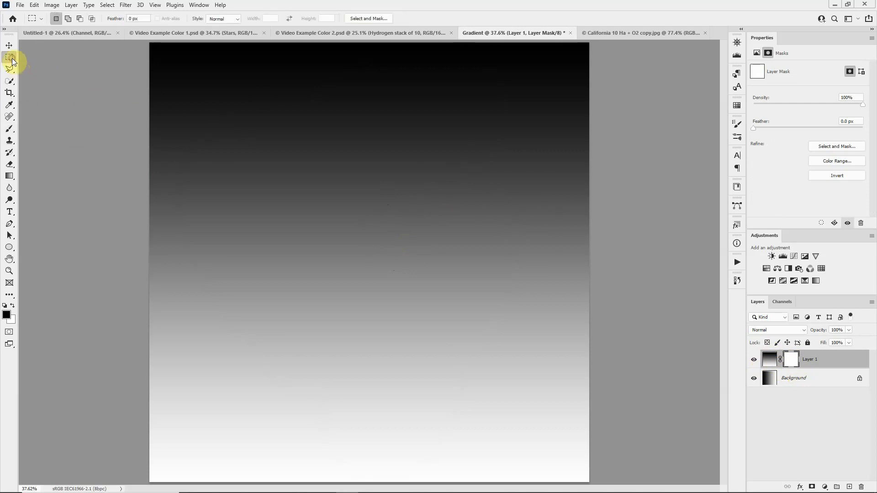
drag(373, 40, 636, 484)
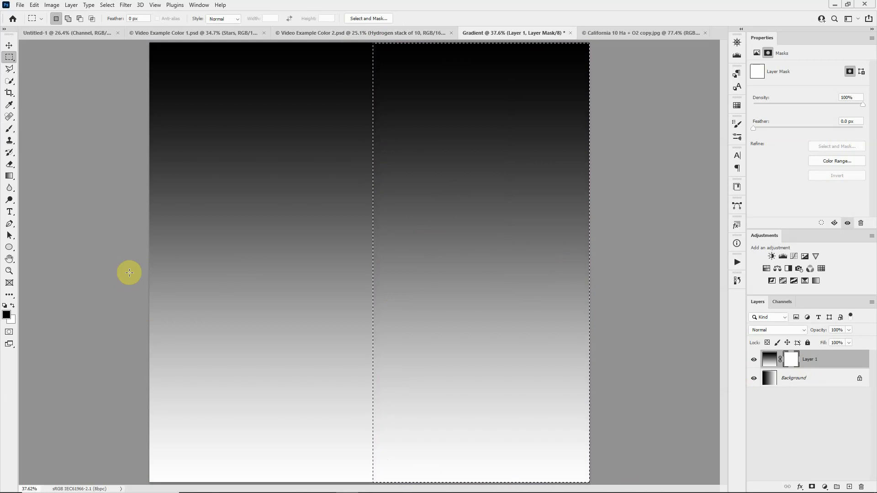
key(alt+BackSpace)
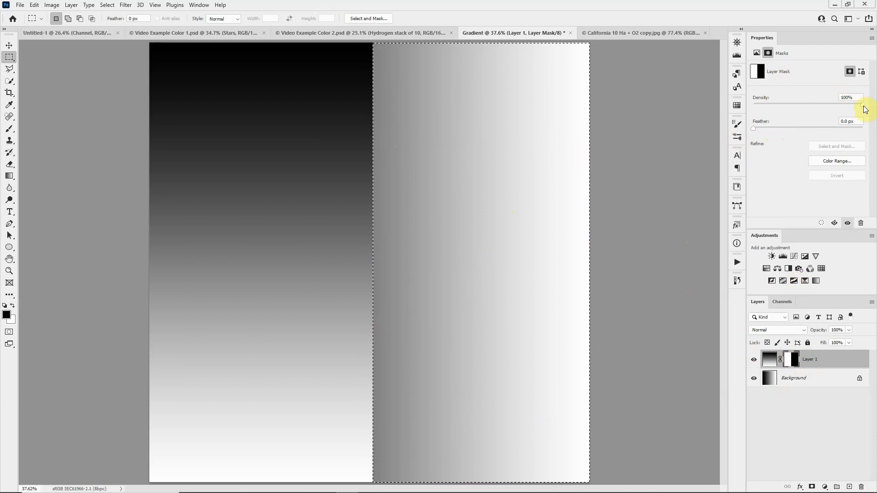
- Try a reduced density of about 47% on Layer 1's mask and restore it to 100%
drag(863, 106, 861, 106)
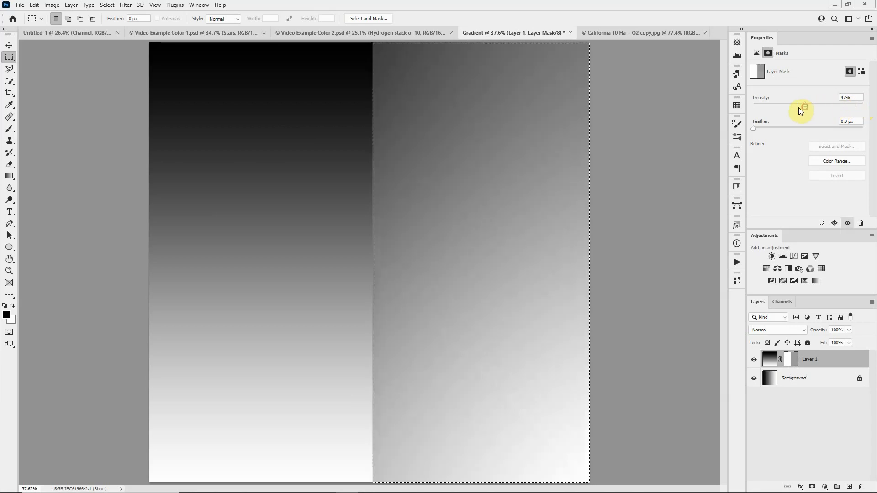
drag(797, 105, 862, 108)
drag(754, 105, 873, 102)
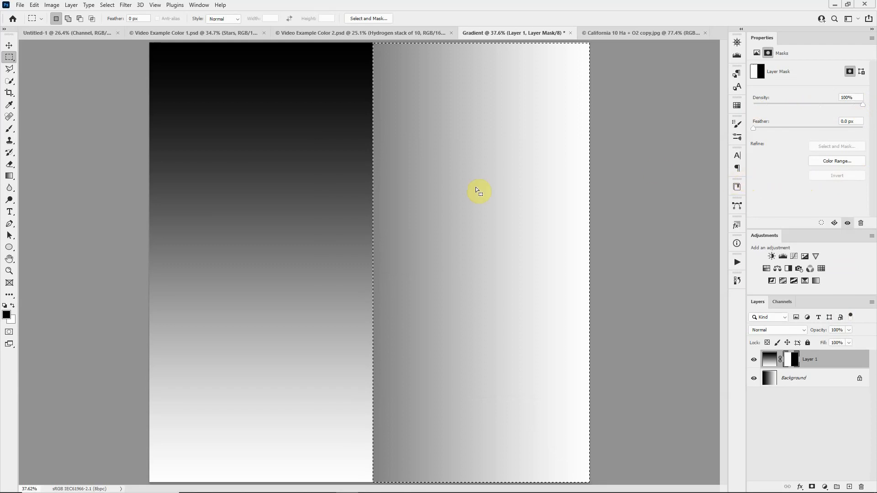
- Deselect the marquee, vary the mask's feather up to 1000 px, and return it to 0 px
key(ctrl+d)
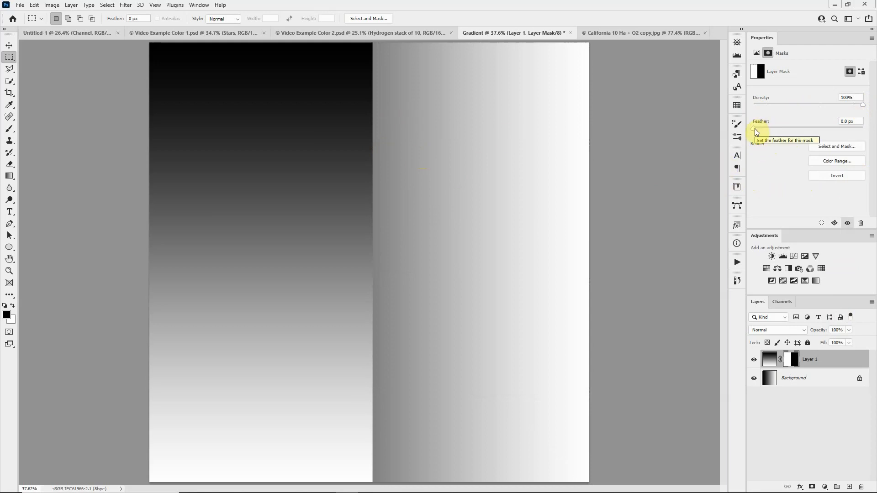
drag(755, 129, 761, 129)
click(774, 131)
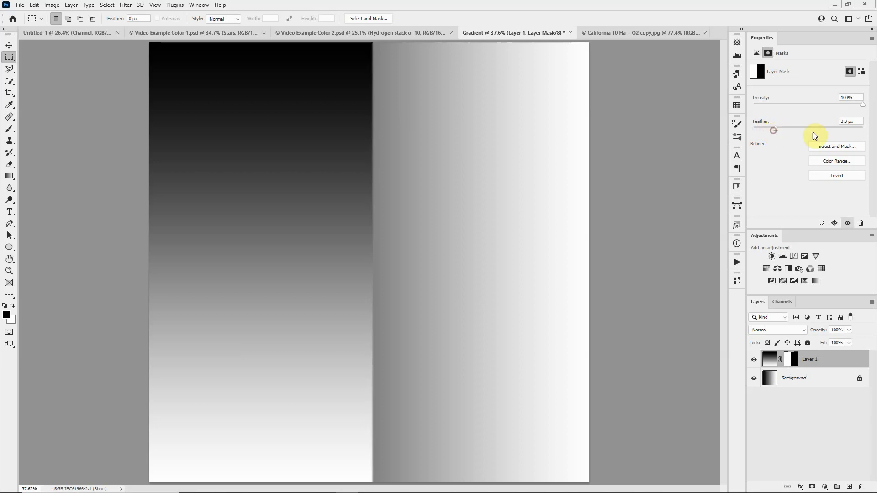
click(866, 134)
drag(794, 128, 866, 130)
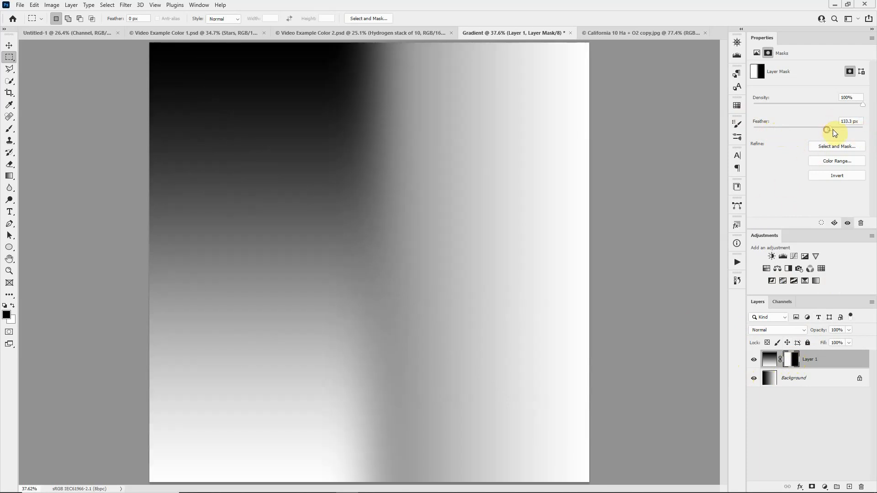
drag(833, 130, 864, 135)
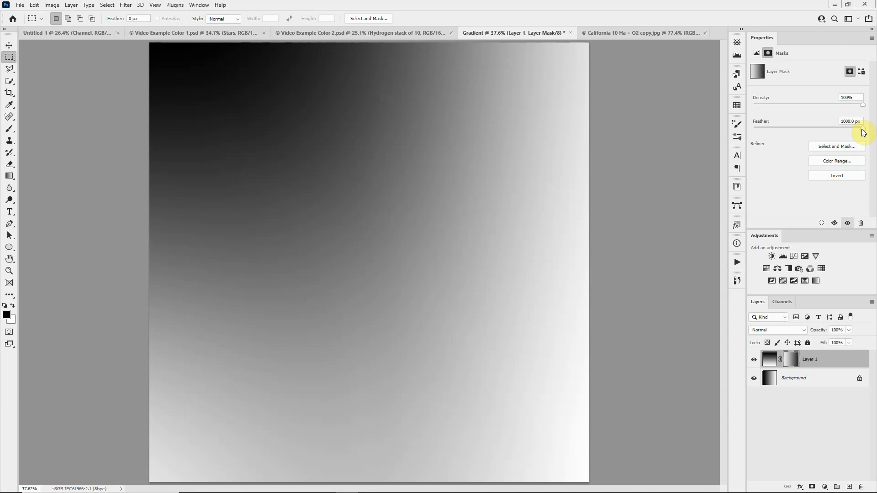
drag(863, 133, 863, 132)
drag(783, 130, 723, 128)
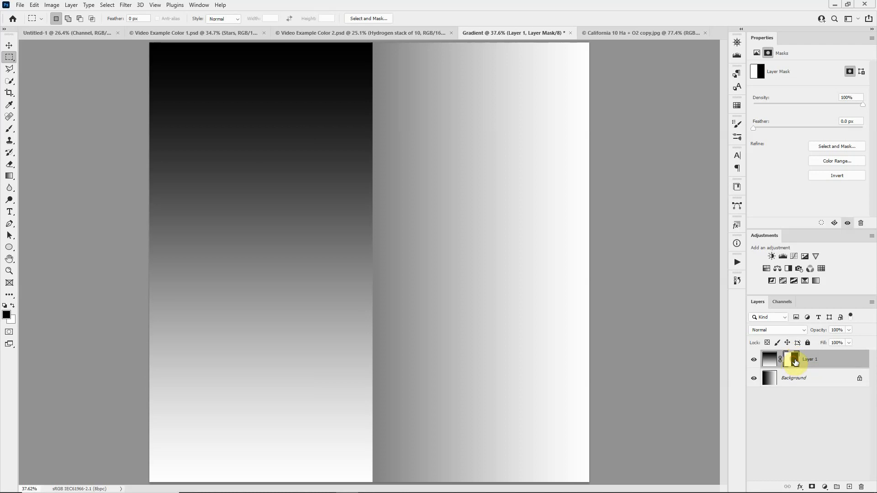
- Apply the half-black mask to Layer 1 and delete the layer
drag(794, 361, 863, 487)
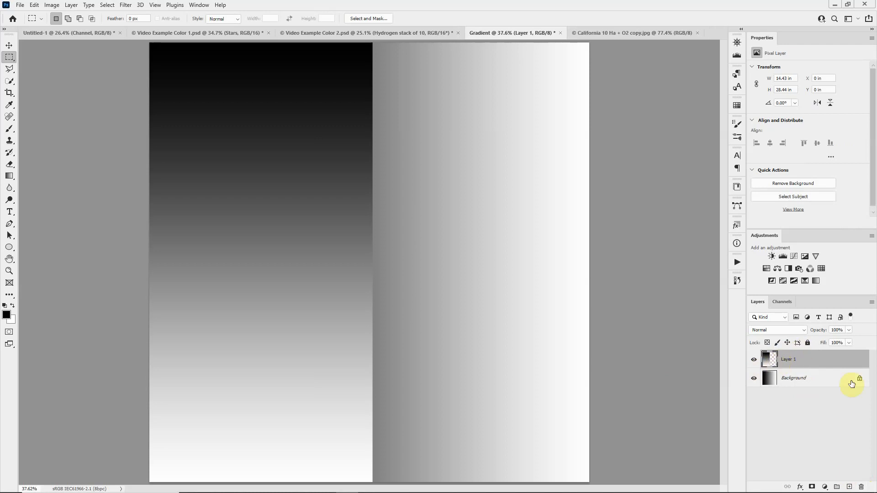
drag(862, 488, 862, 488)
- Create a fresh Layer 1 and draw a black-to-white gradient down it from the top edge to the bottom edge
click(849, 487)
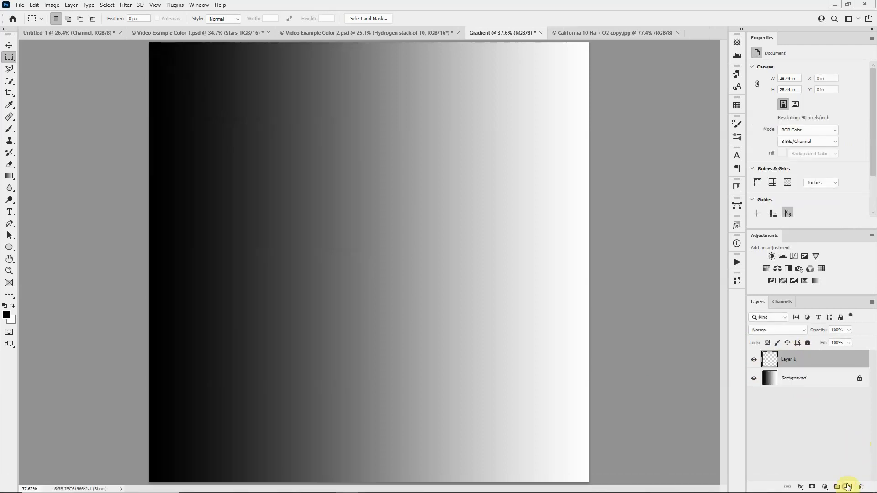
key(g)
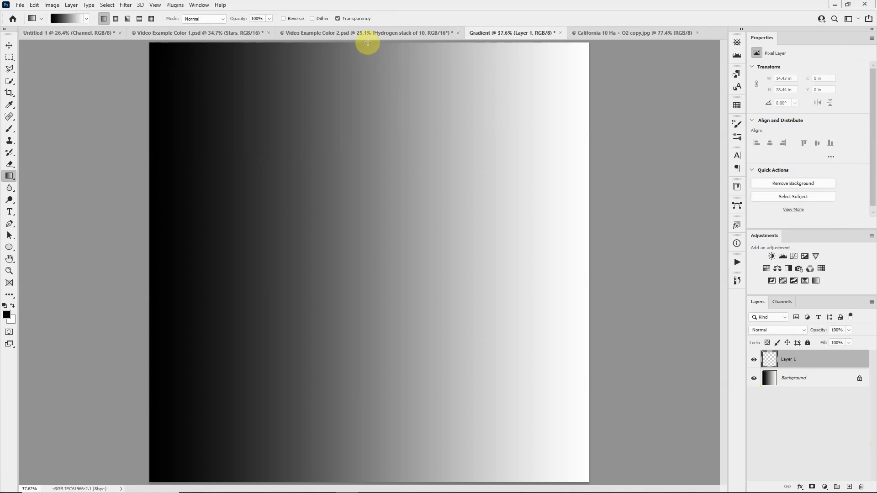
drag(368, 44, 361, 481)
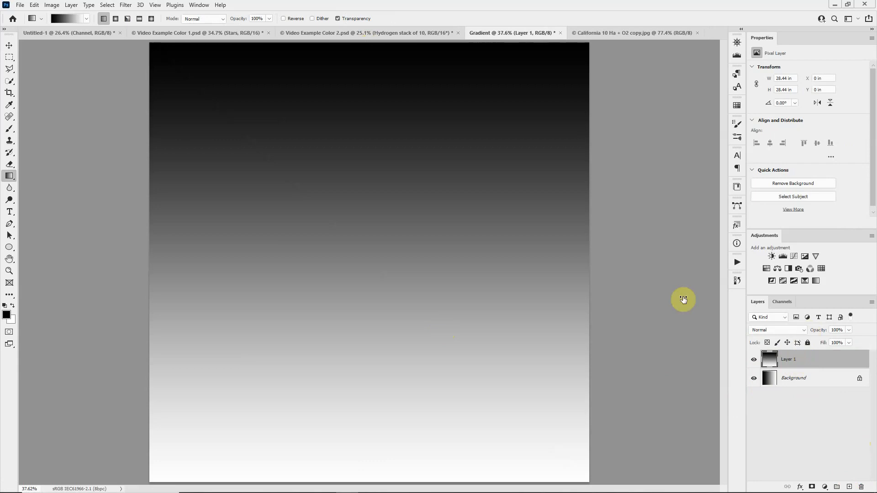
- Outline a closed, roughly oval polygonal lasso selection about 16.8 by 22.4 in around the canvas centre and turn it into Layer 1's mask
click(10, 70)
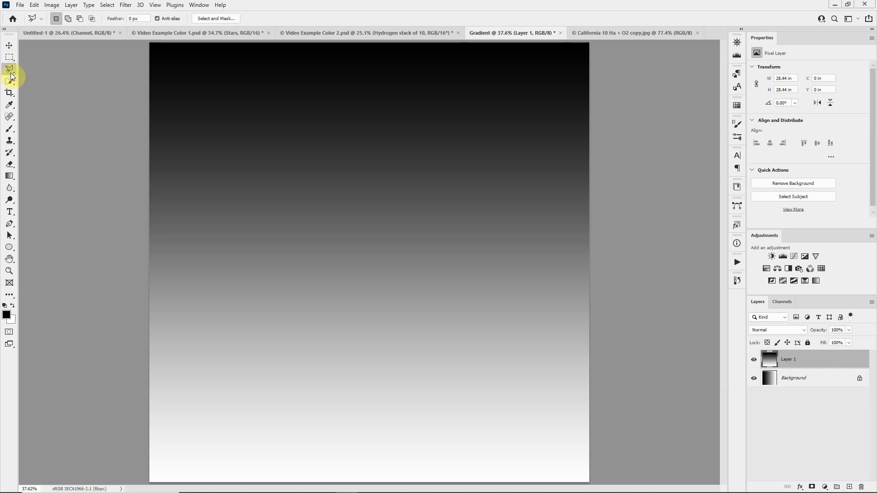
click(329, 83)
click(451, 106)
click(497, 183)
click(501, 305)
click(461, 374)
click(417, 423)
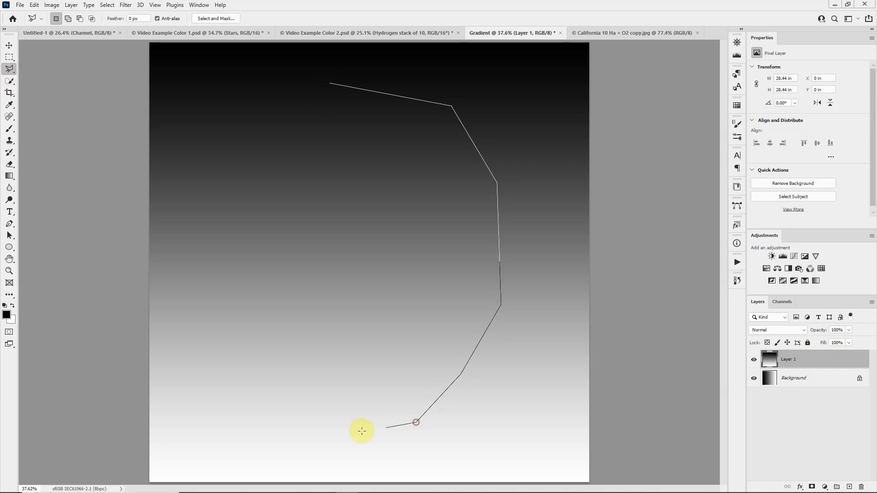
click(349, 428)
click(307, 401)
click(251, 302)
click(247, 261)
click(242, 221)
click(250, 132)
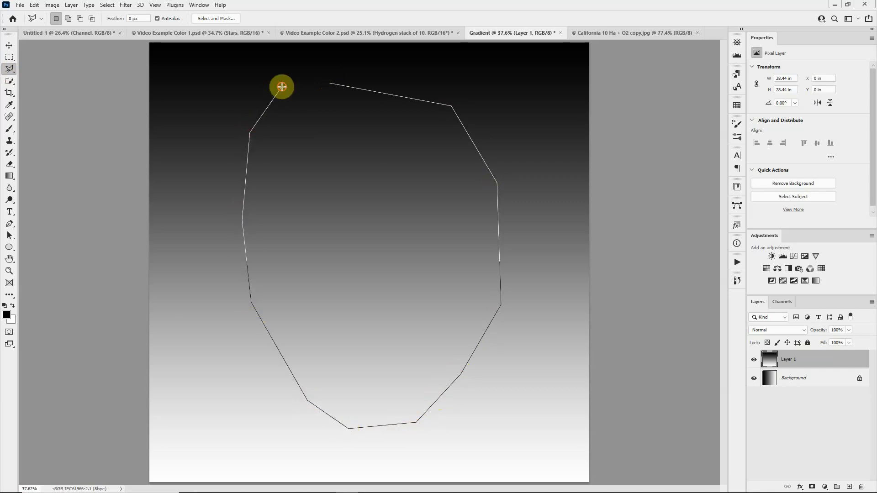
click(282, 87)
click(332, 85)
click(316, 84)
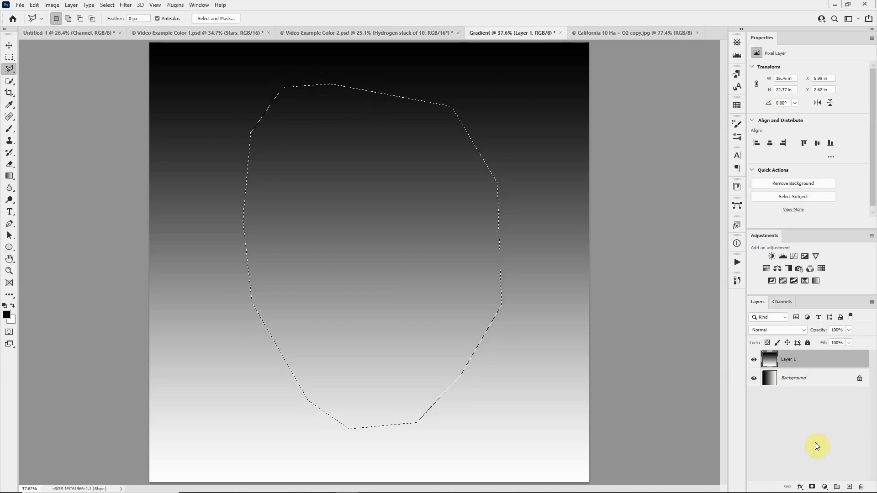
click(812, 487)
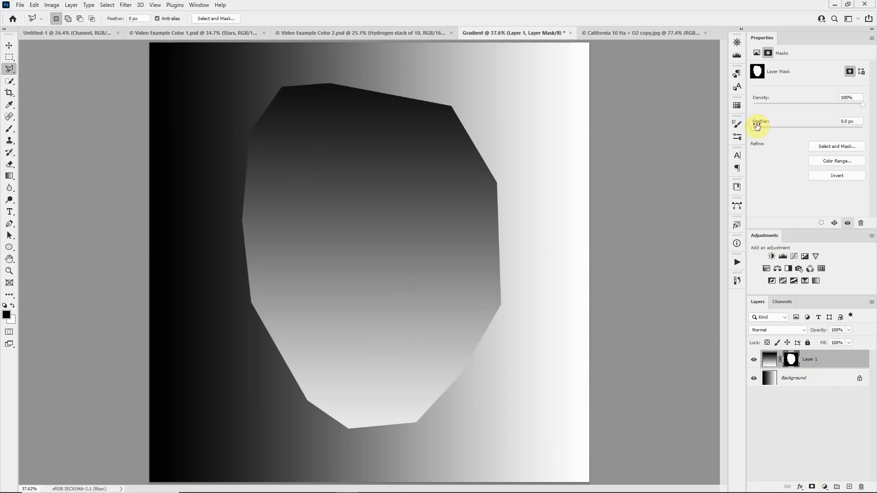
- Feather Layer 1's polygonal mask to 114.8 px and further to 370.4 px
drag(755, 129, 827, 134)
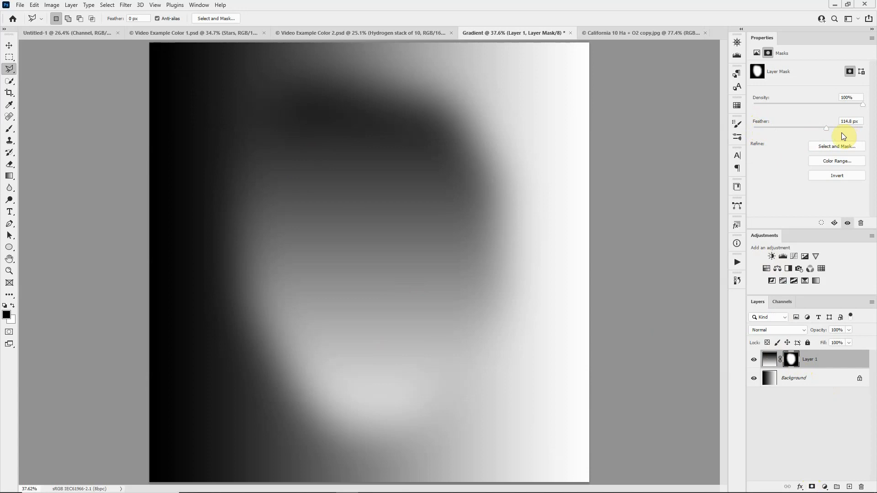
drag(827, 132, 847, 128)
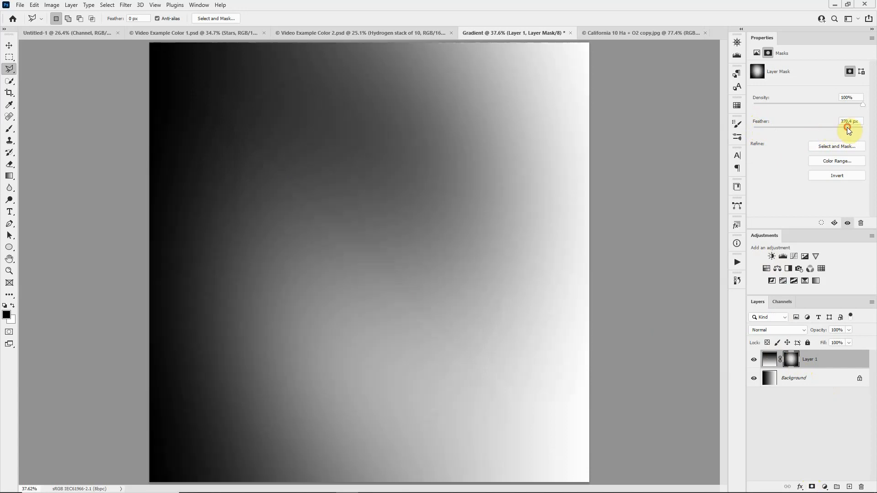
- Delete the feathered layer mask from Layer 1 without applying it
right_click(771, 362)
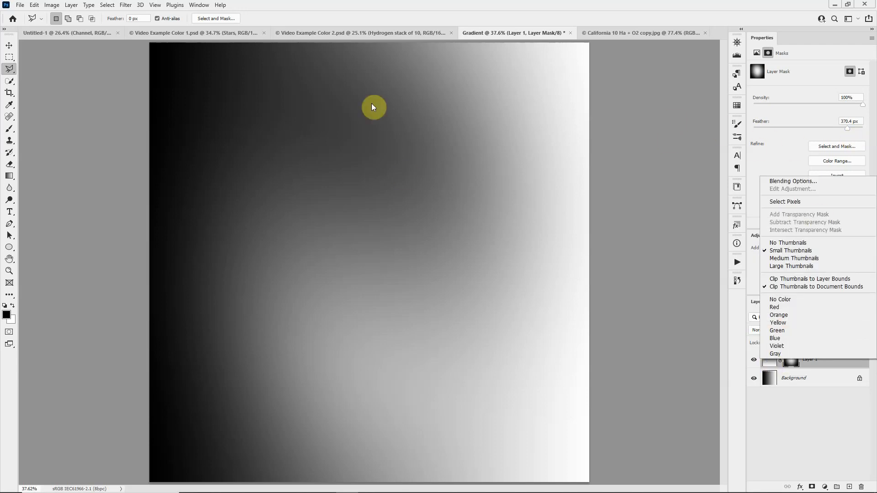
click(593, 189)
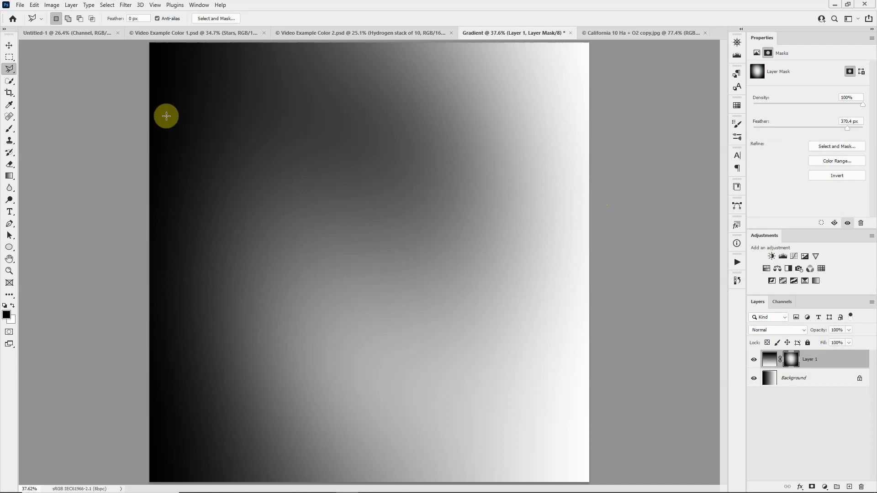
right_click(792, 361)
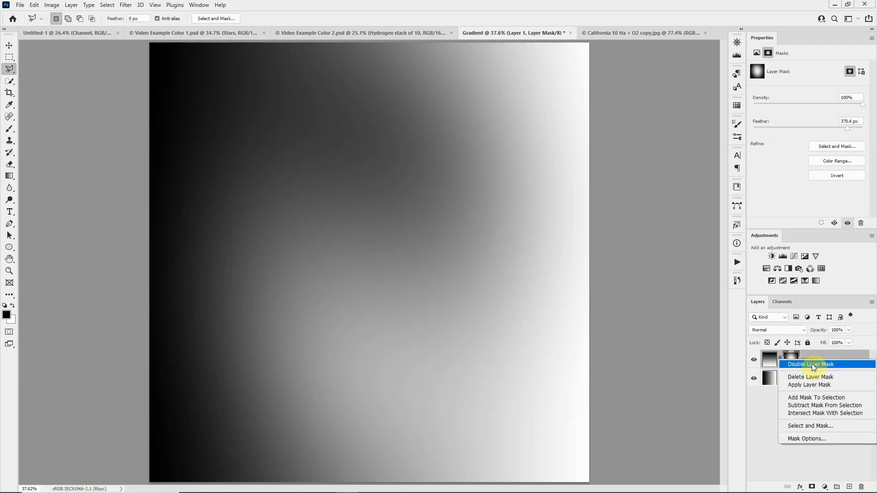
click(813, 378)
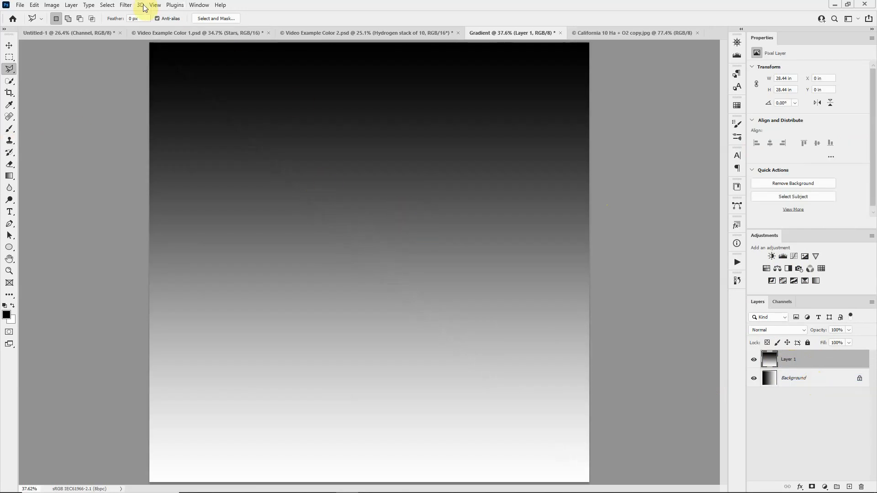
- Preview a Color Range selection of Layer 1's Highlights, trying ranges 207 and 219 with fuzziness raised to 38%, and cancel it
click(107, 5)
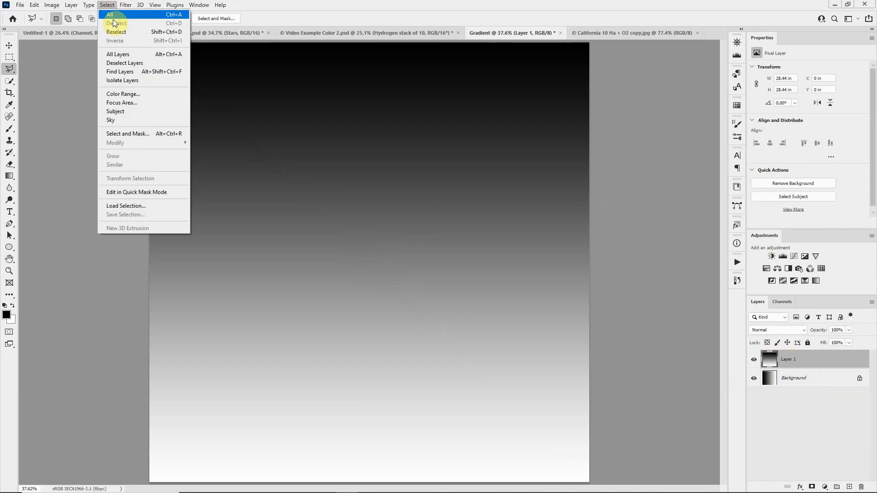
click(115, 94)
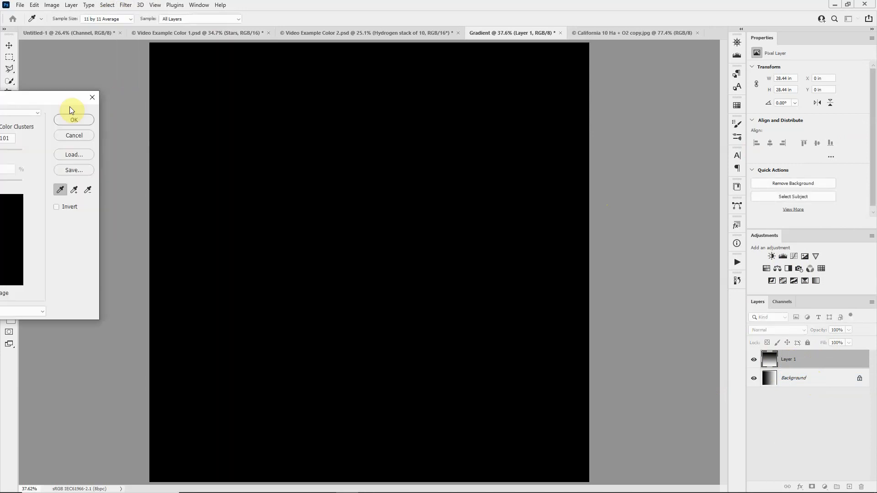
drag(69, 106, 288, 101)
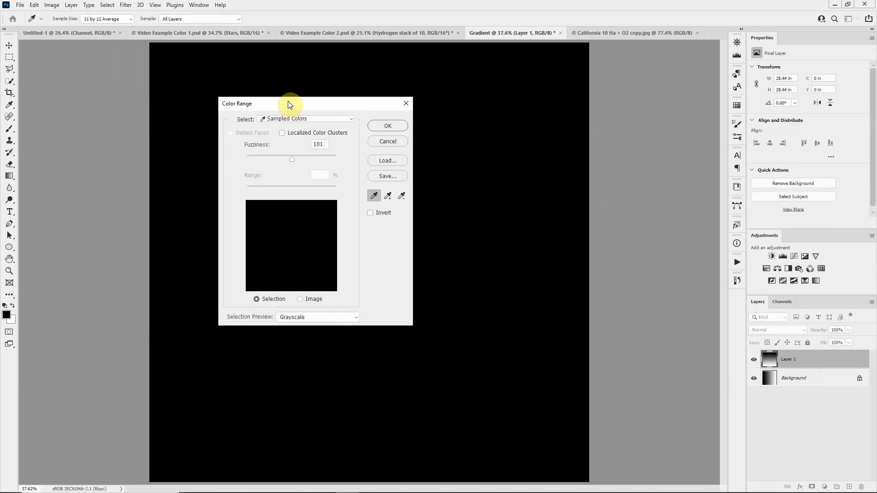
click(303, 119)
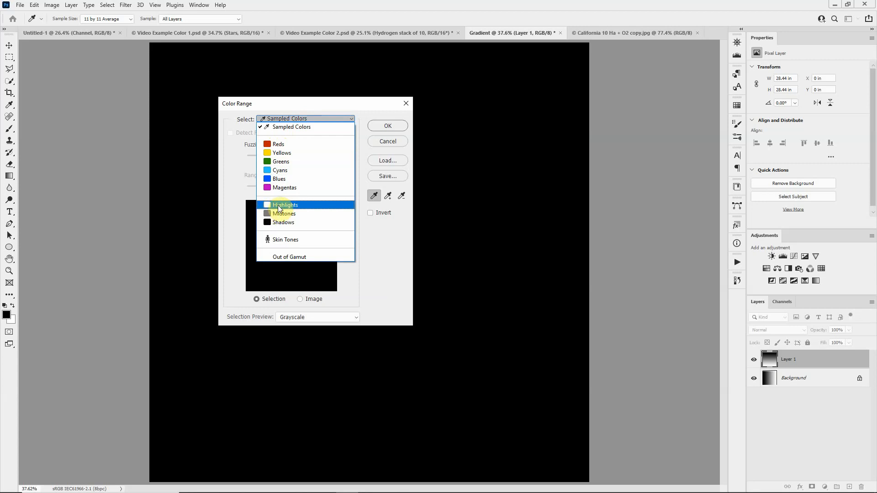
click(269, 204)
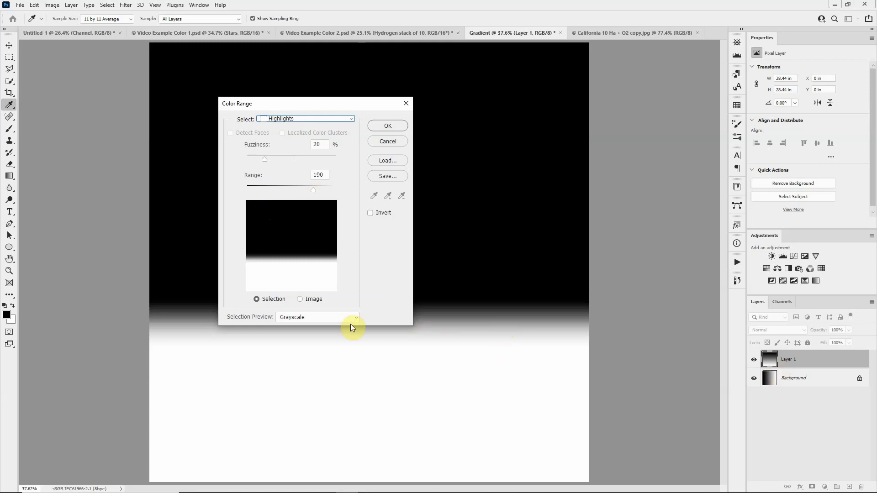
mouse_move(314, 190)
mouse_down()
mouse_move(286, 187)
mouse_move(320, 186)
mouse_up()
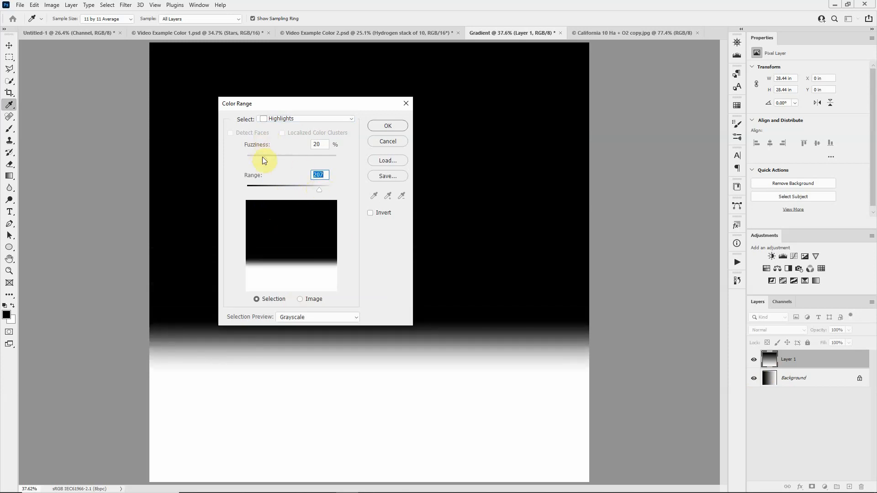
mouse_move(272, 158)
mouse_down()
mouse_move(292, 157)
mouse_move(250, 160)
mouse_move(315, 160)
mouse_move(281, 156)
mouse_up()
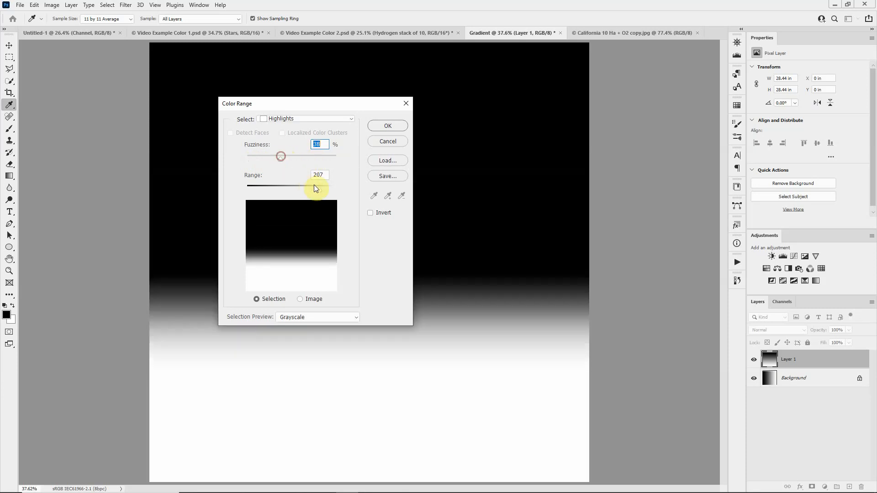
drag(325, 188, 324, 190)
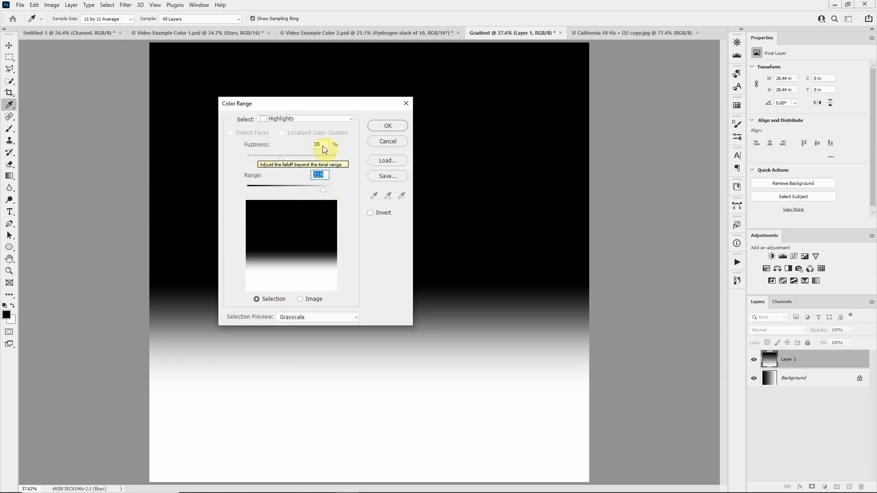
key(Escape)
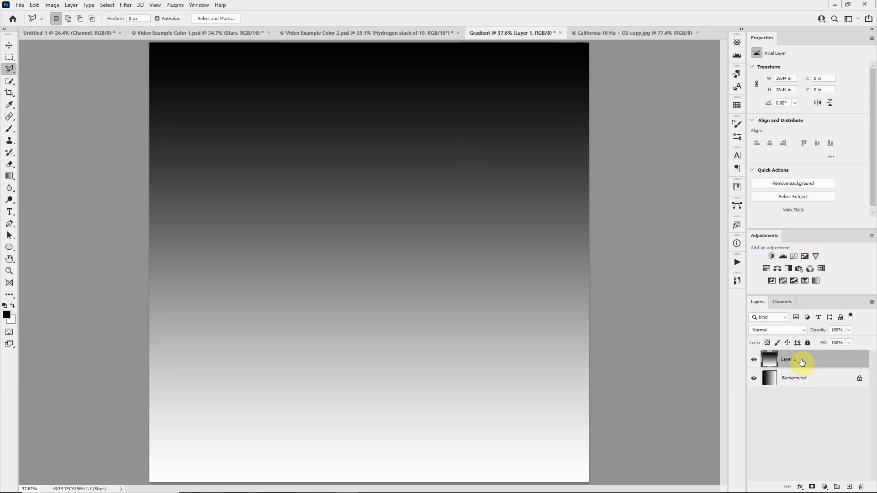
- View the Red, Green and Blue channels one at a time and return to the RGB composite
click(784, 302)
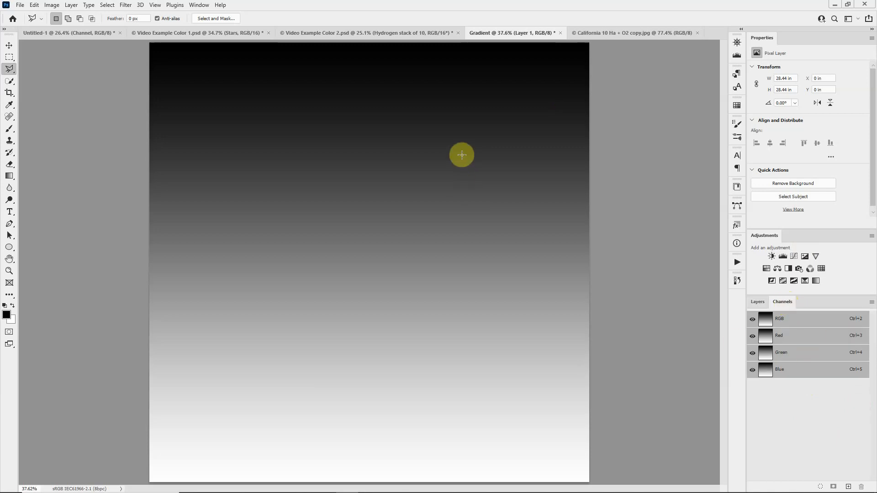
click(767, 338)
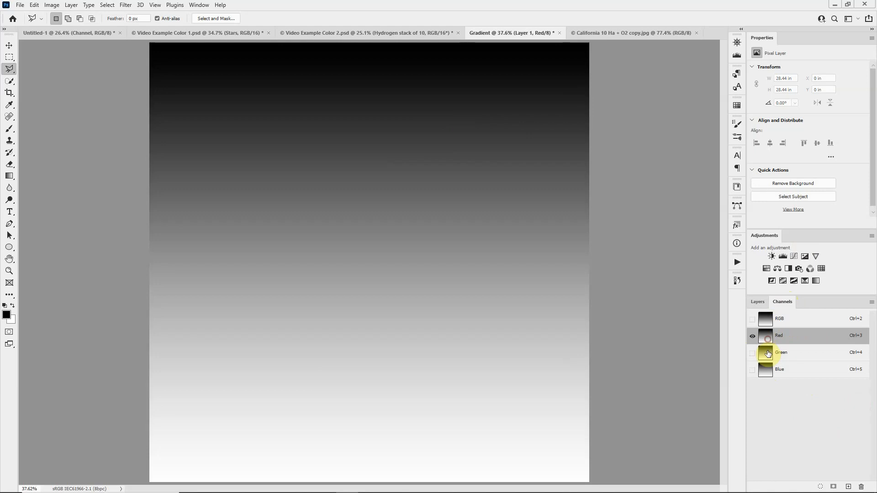
click(767, 353)
click(767, 368)
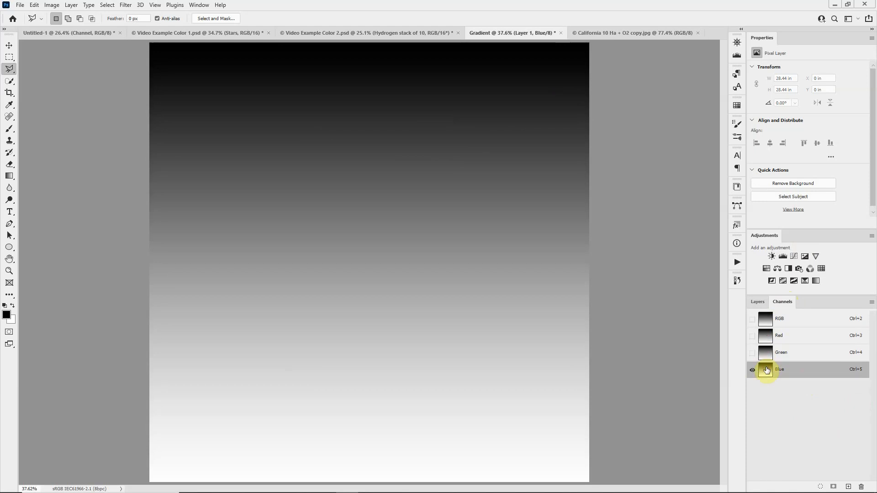
click(769, 322)
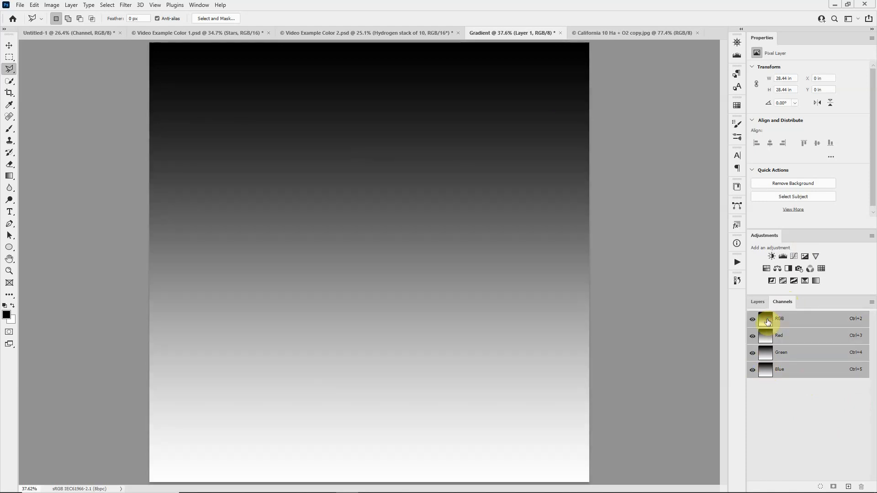